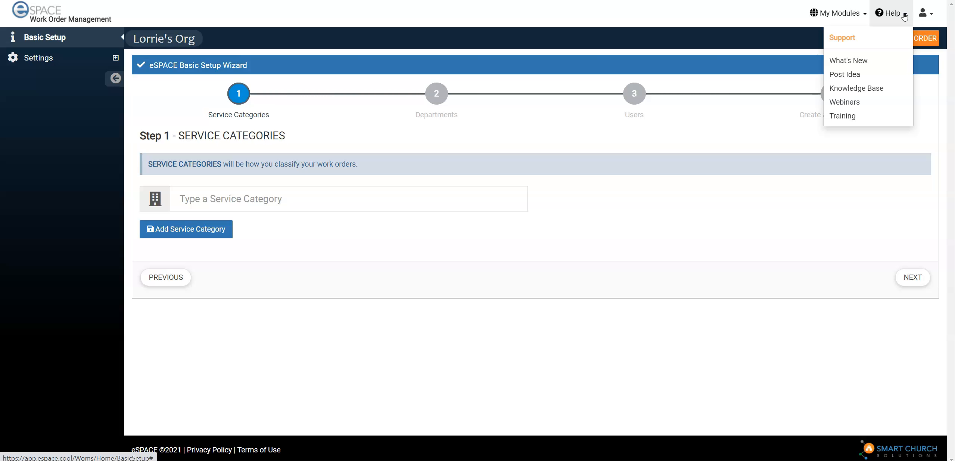
Add Housekeeping as a service category in the setup wizard and open the page for adding more service categories
{"action": "left_click", "coordinate": [898, 21]}
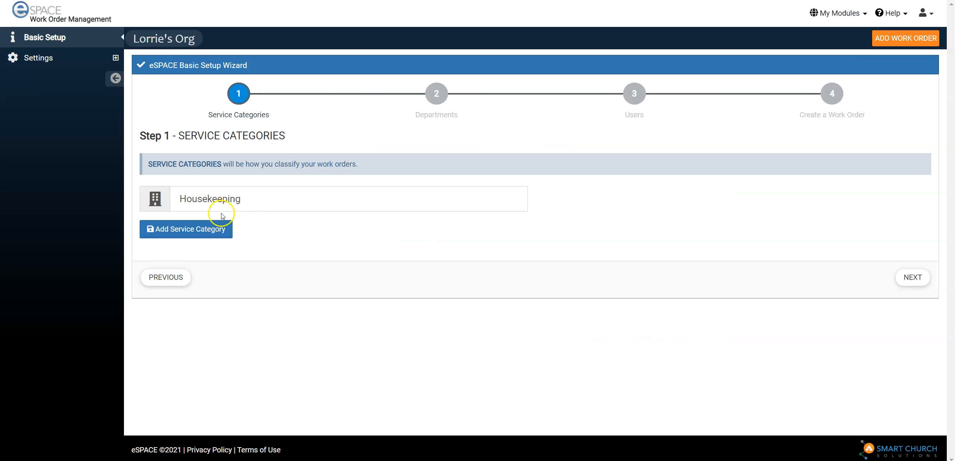
{"action": "left_click", "coordinate": [246, 199]}
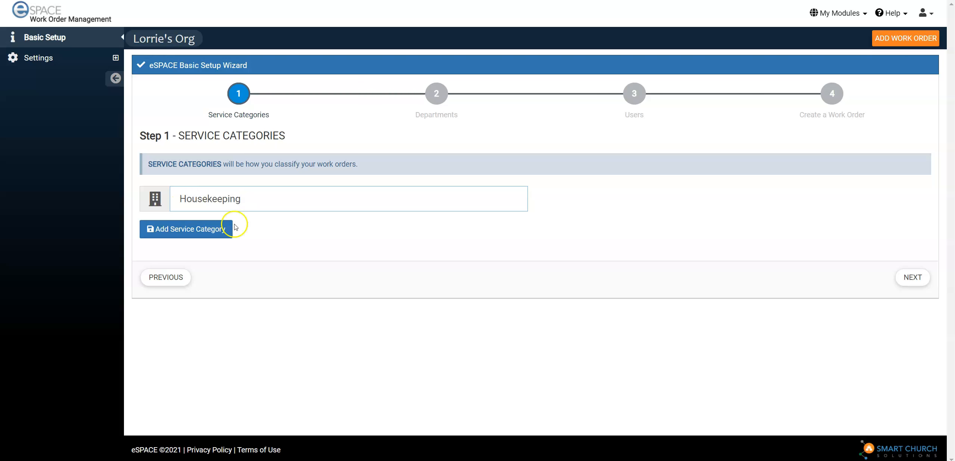
{"action": "left_click", "coordinate": [184, 235]}
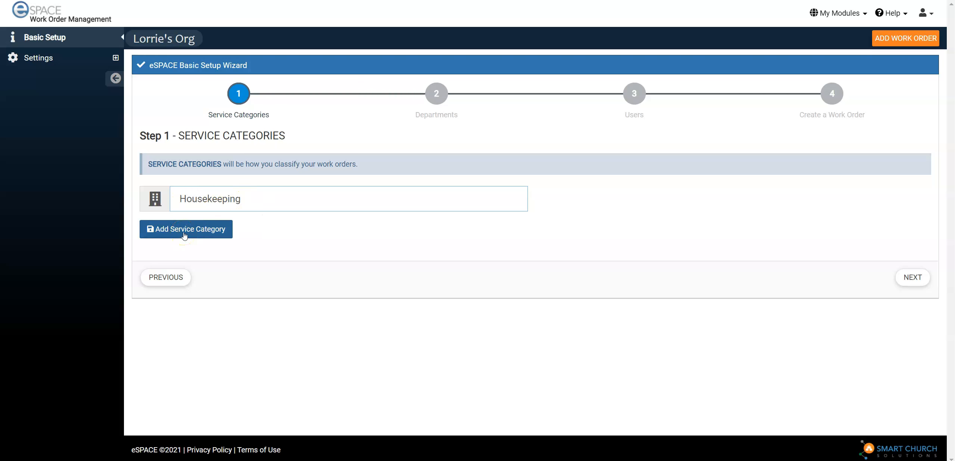
{"action": "left_click", "coordinate": [182, 222]}
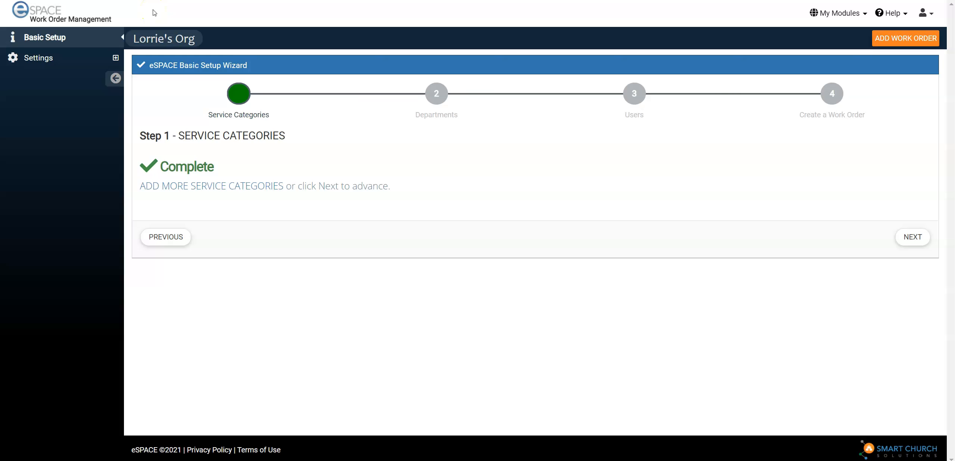
{"action": "left_click", "coordinate": [220, 187]}
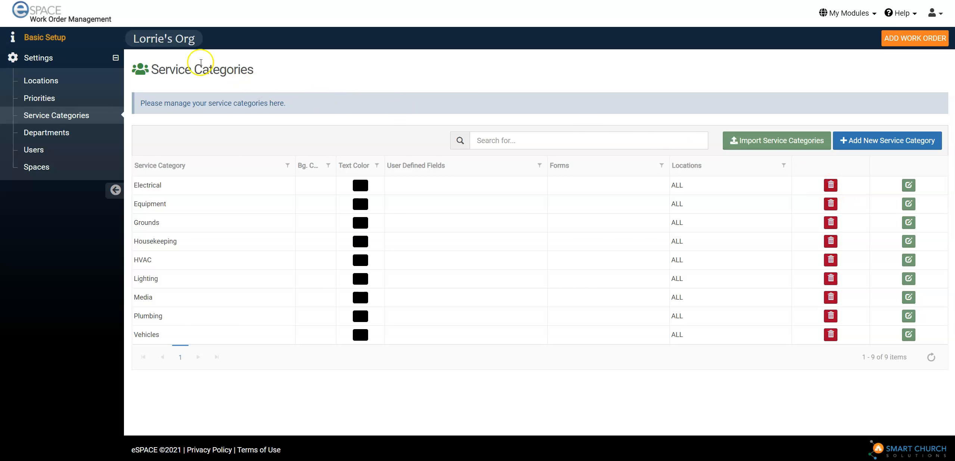
Return to the basic setup wizard and add a department named Grounds Keeping
{"action": "left_click", "coordinate": [61, 37]}
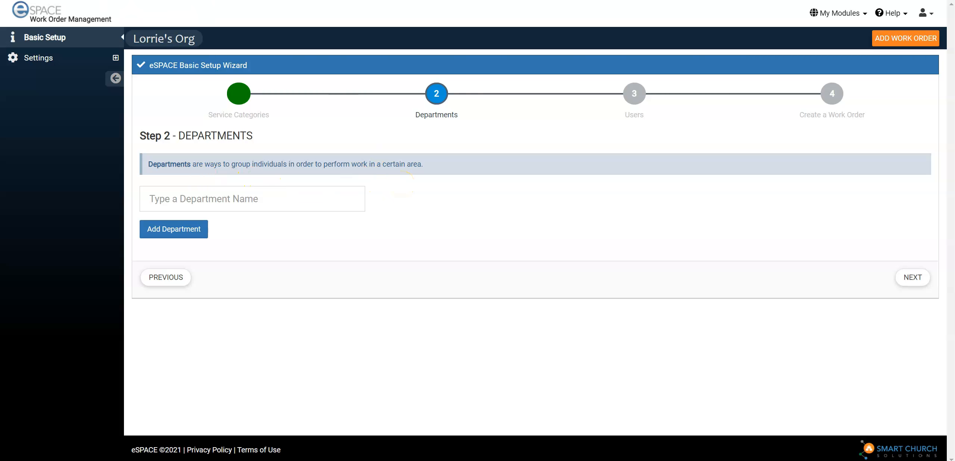
{"action": "left_click", "coordinate": [159, 197]}
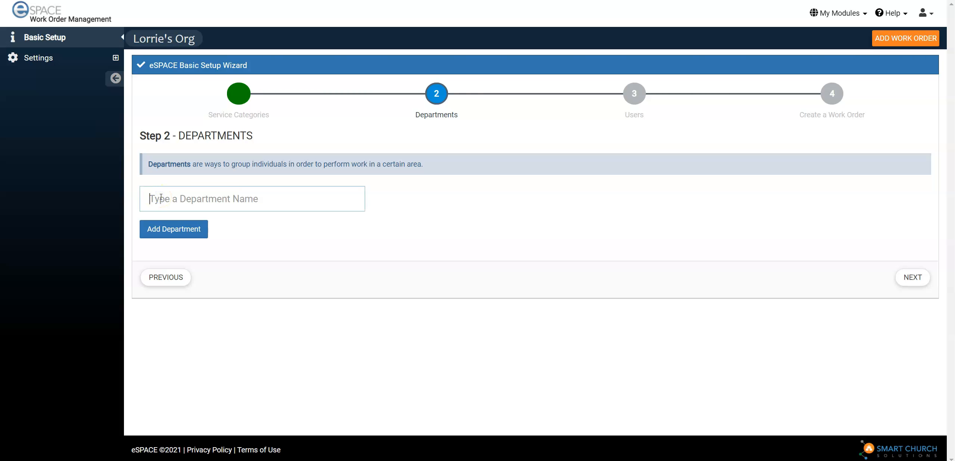
{"action": "type", "text": "Grounds"}
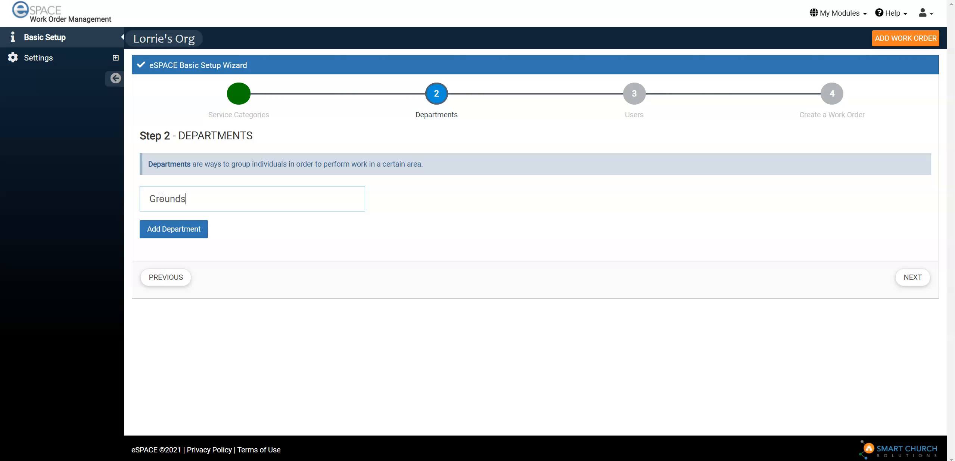
{"action": "type", "text": " Keeping"}
{"action": "left_click", "coordinate": [161, 233]}
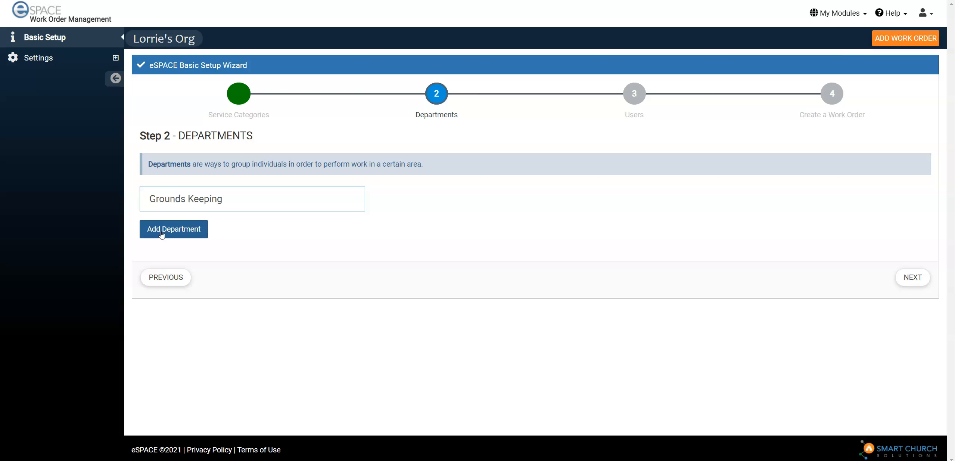
{"action": "left_click", "coordinate": [162, 234]}
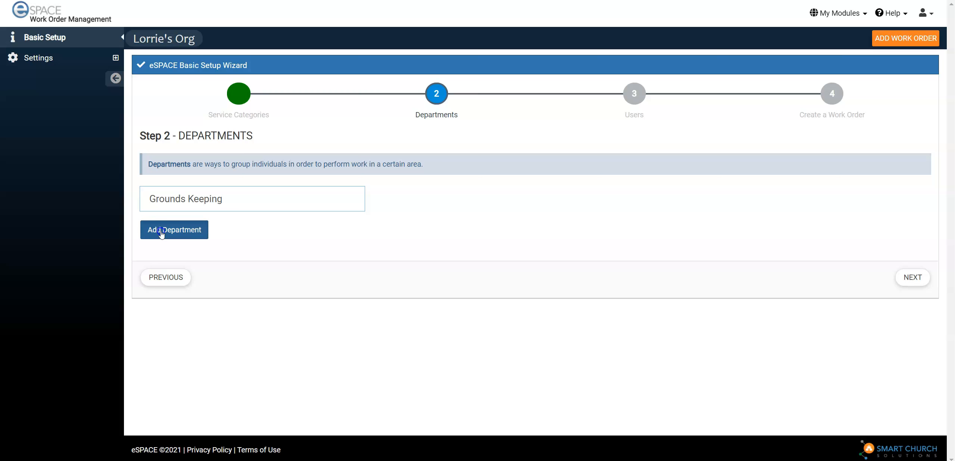
Advance to the wizard's Users stage and add a user with first name, last name and e-mail
{"action": "left_click", "coordinate": [917, 238]}
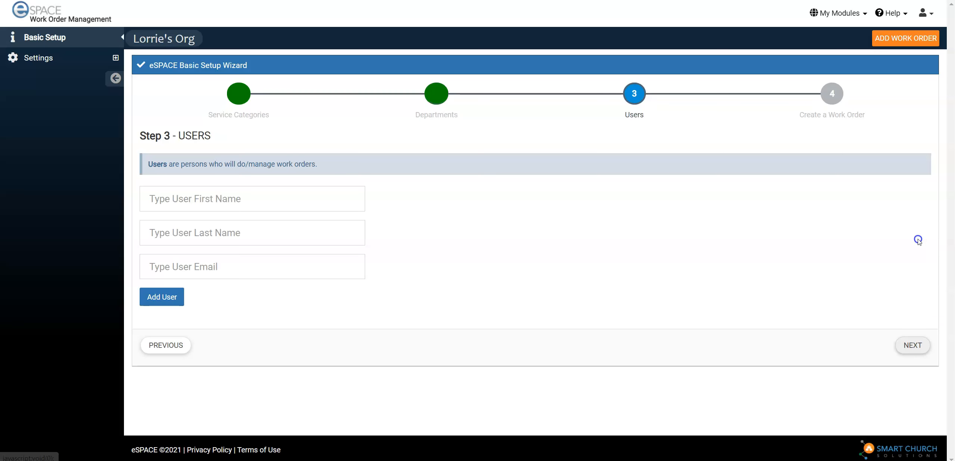
{"action": "left_click", "coordinate": [250, 201]}
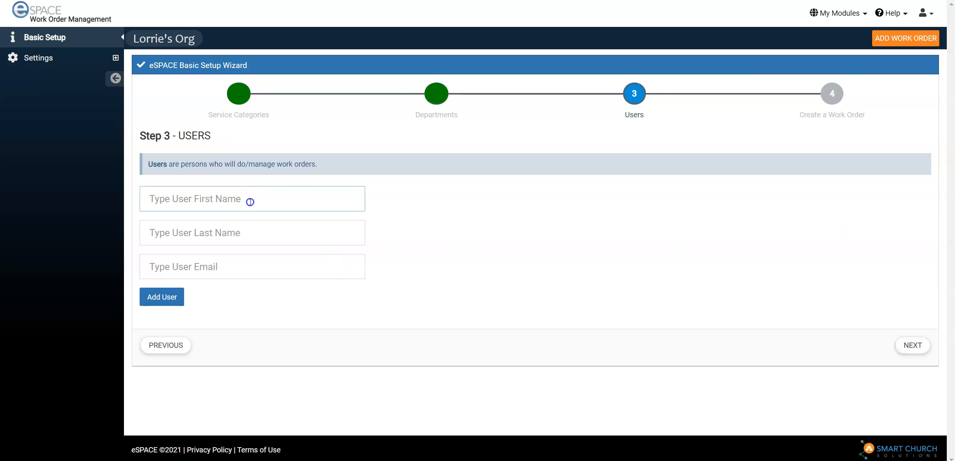
{"action": "type", "text": "Sue"}
{"action": "key", "text": "Tab"}
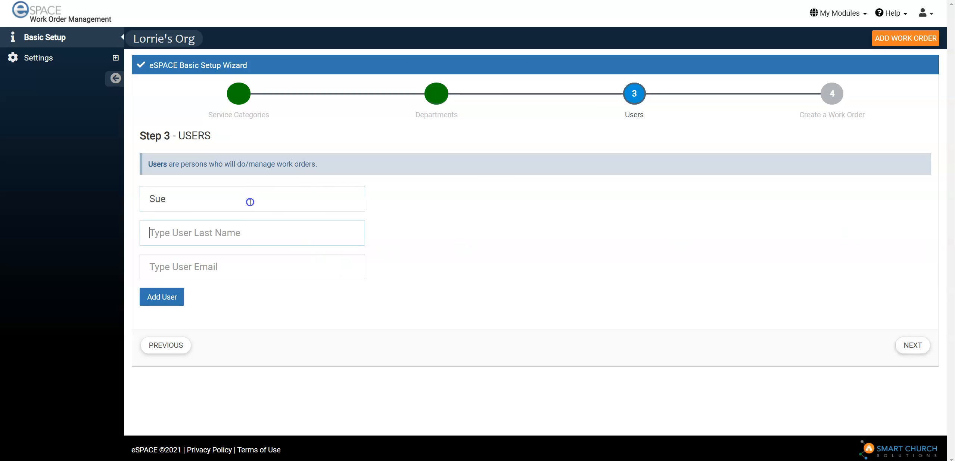
{"action": "type", "text": "M"}
{"action": "key", "text": "Tab"}
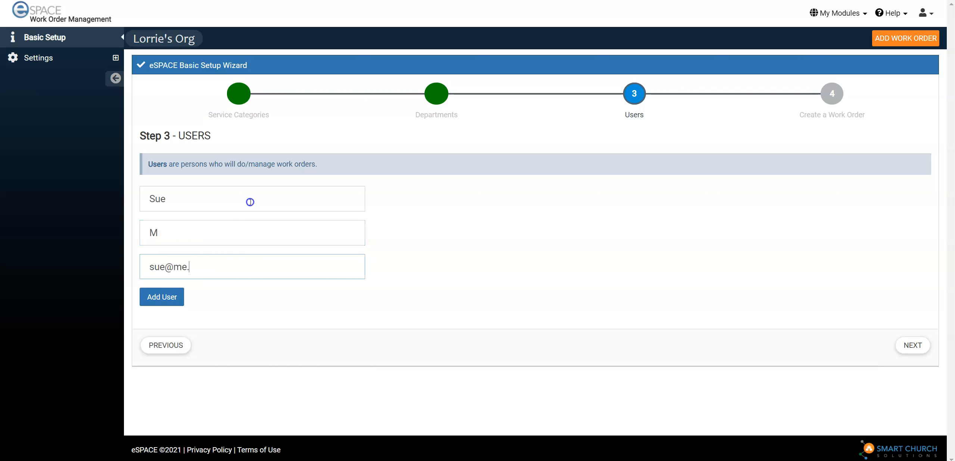
{"action": "key", "text": "Return"}
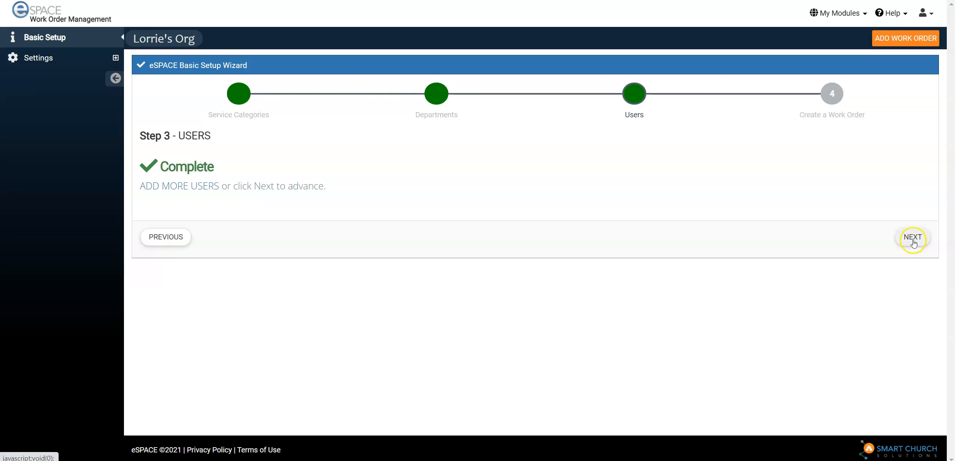
Advance the wizard to its final stage and start creating a work order
{"action": "left_click", "coordinate": [913, 239]}
{"action": "left_click", "coordinate": [903, 240]}
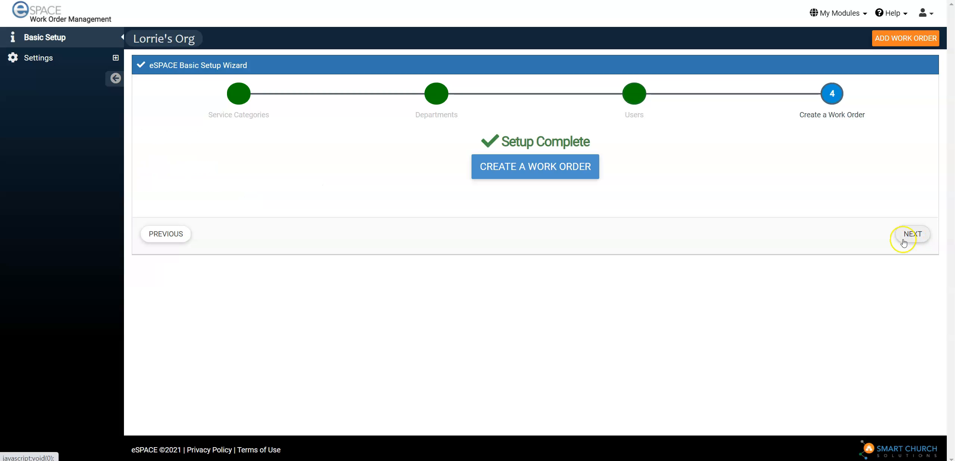
{"action": "left_click", "coordinate": [548, 171]}
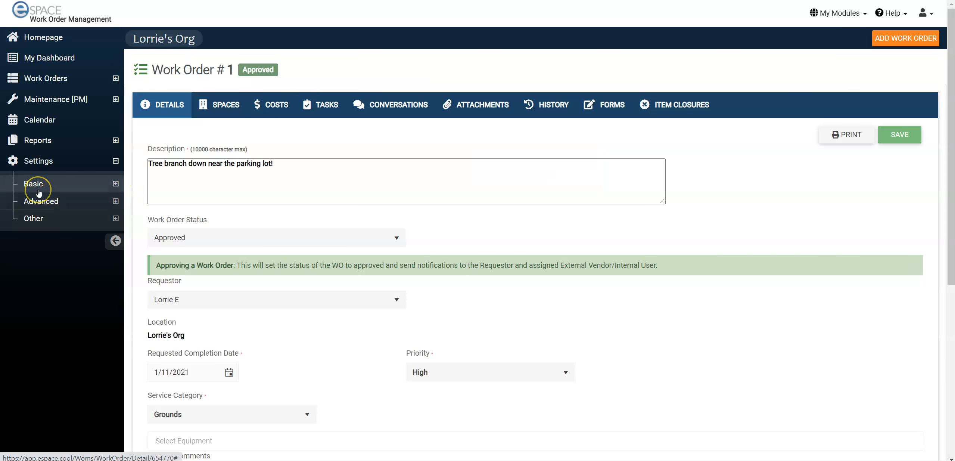
Expand the Basic settings group and go over its entries, from Locations to External Vendors
{"action": "left_click", "coordinate": [38, 192]}
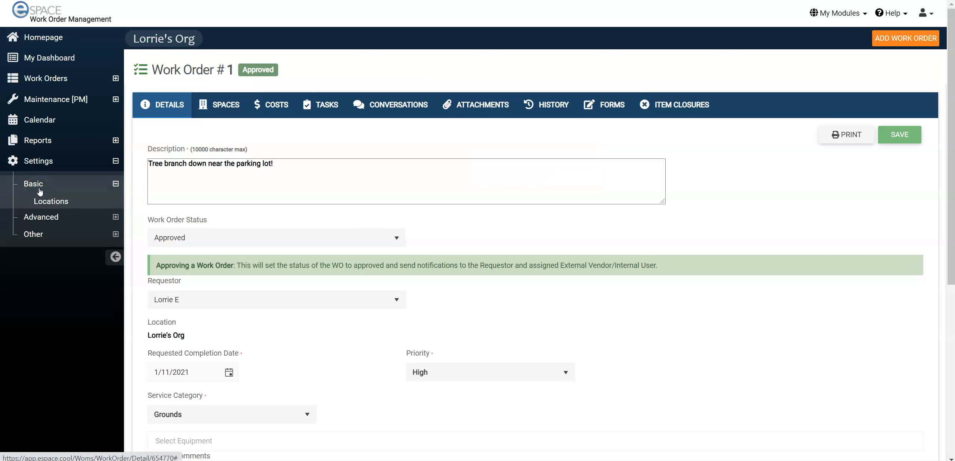
{"action": "left_click", "coordinate": [40, 191]}
{"action": "left_click", "coordinate": [49, 203]}
{"action": "left_click", "coordinate": [49, 203]}
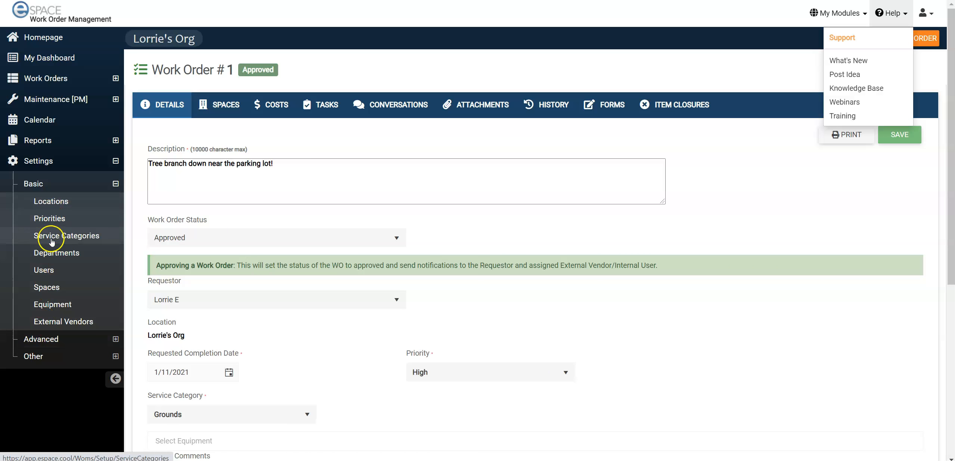
{"action": "left_click", "coordinate": [54, 322]}
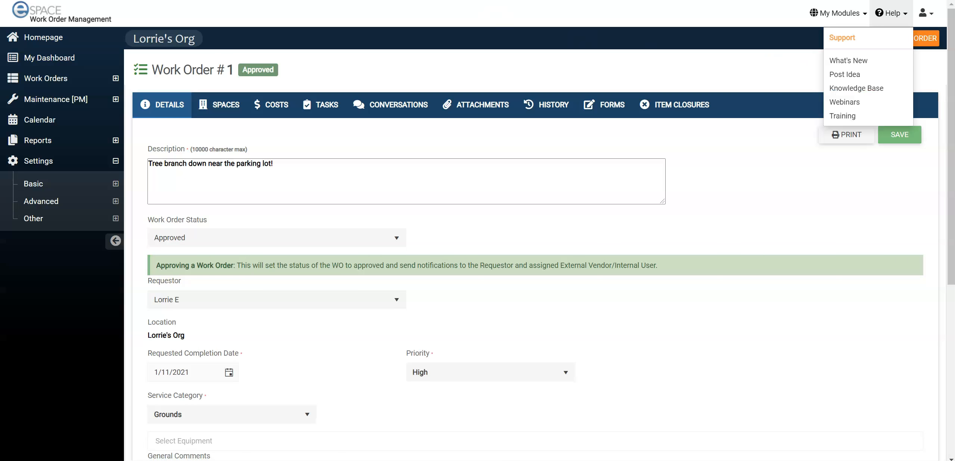
{"action": "left_click", "coordinate": [37, 183]}
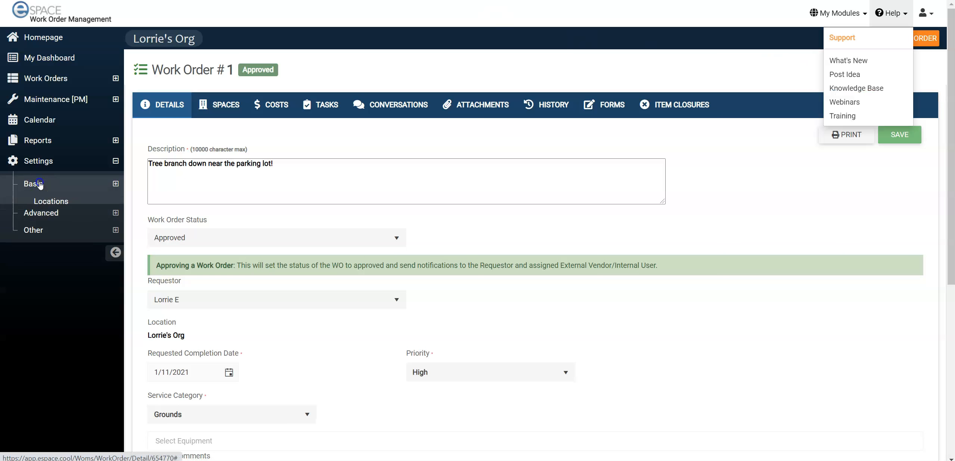
{"action": "left_click", "coordinate": [44, 275]}
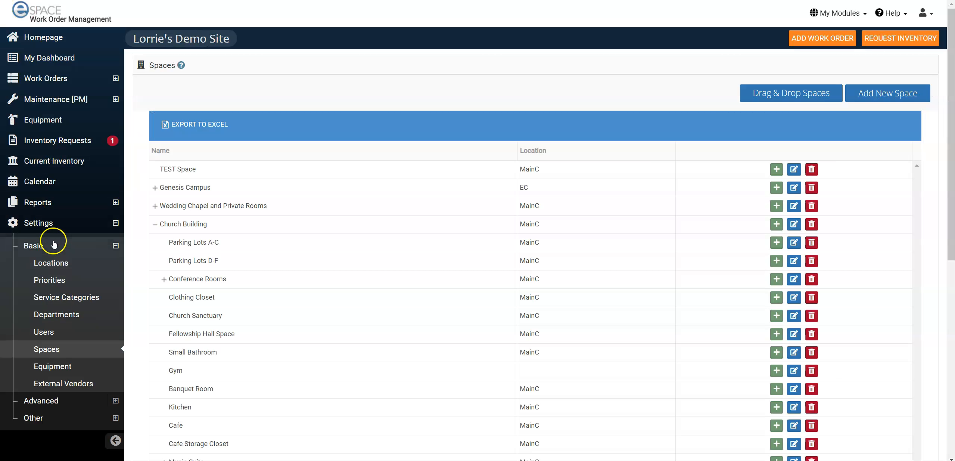
Examine the spaces list and the equipment list in the Basic settings
{"action": "left_click", "coordinate": [72, 351]}
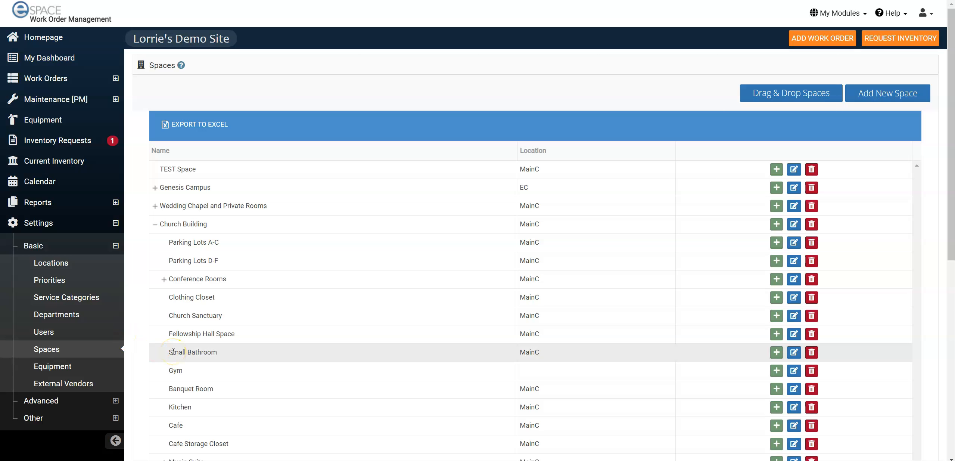
{"action": "left_click", "coordinate": [52, 366]}
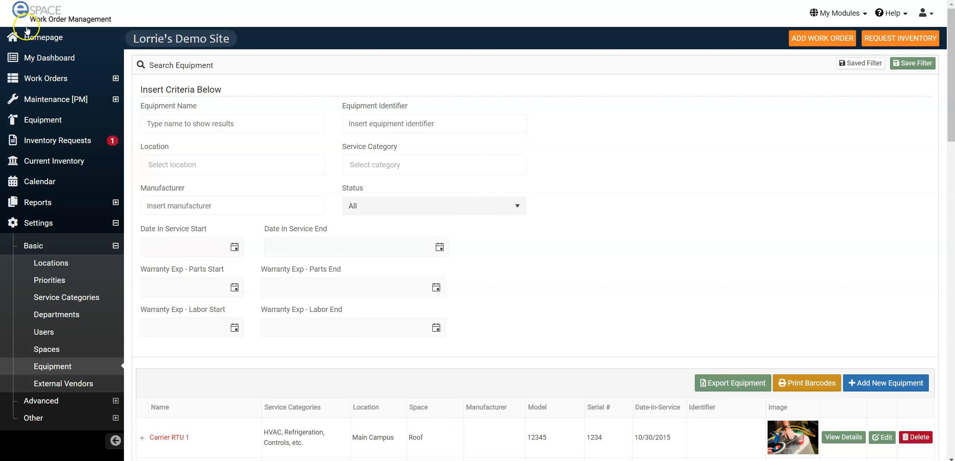
{"action": "scroll", "coordinate": [203, 333], "scroll_direction": "down", "scroll_amount": 5}
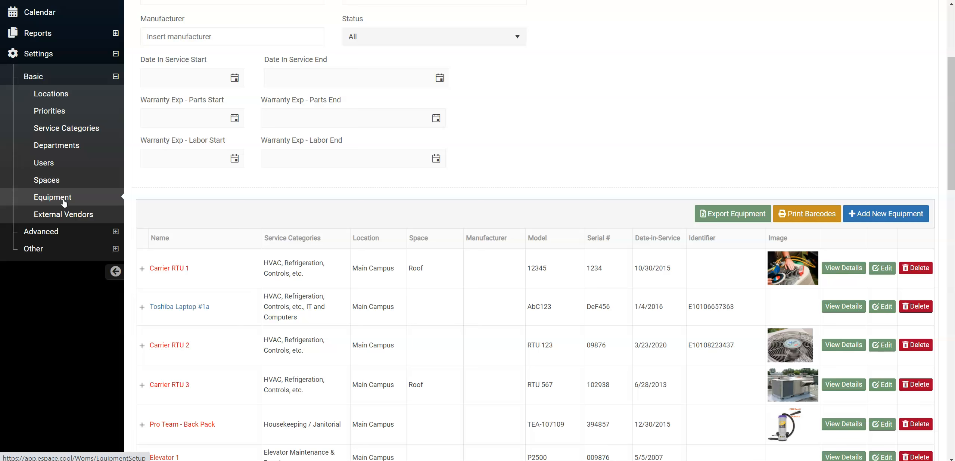
{"action": "scroll", "coordinate": [64, 202], "scroll_direction": "down", "scroll_amount": 1}
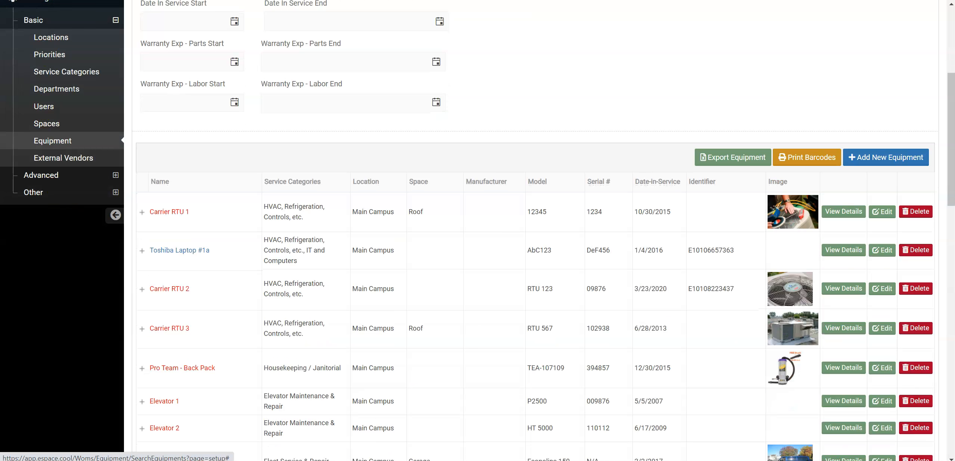
Open the external vendors list and expand the details of the lighting vendor
{"action": "left_click", "coordinate": [63, 158]}
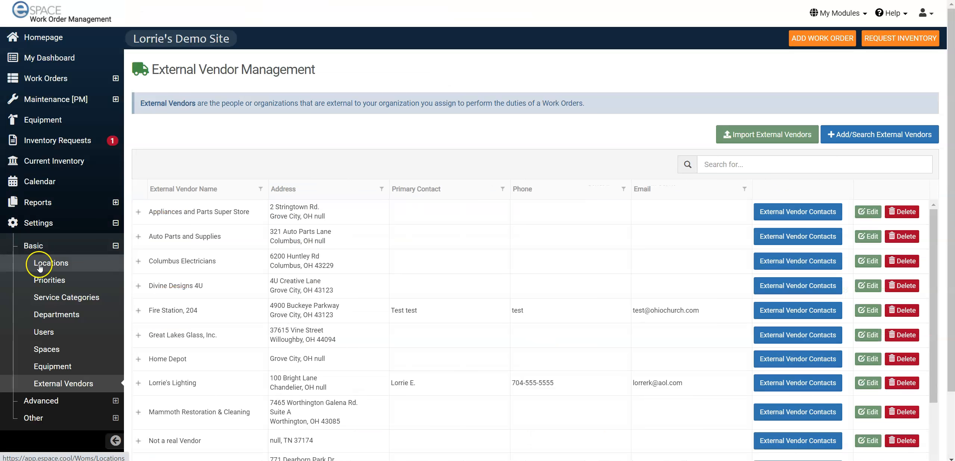
{"action": "scroll", "coordinate": [63, 291], "scroll_direction": "down", "scroll_amount": 1}
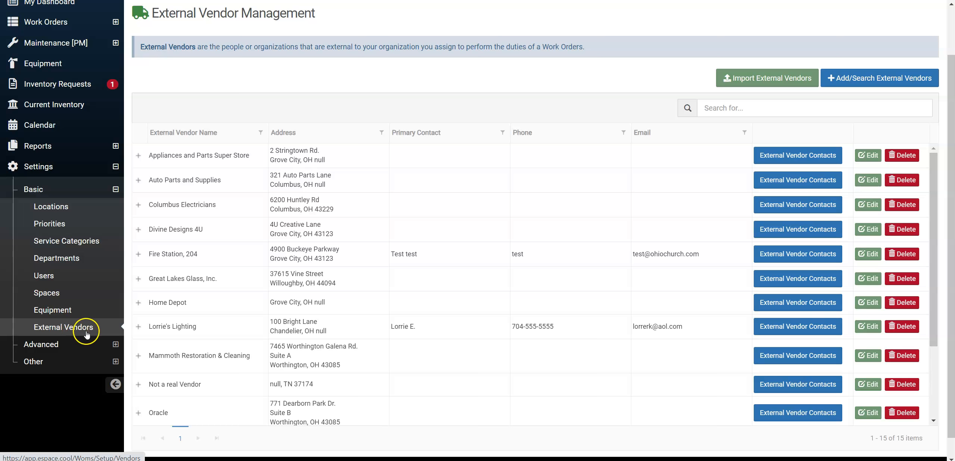
{"action": "left_click", "coordinate": [137, 326]}
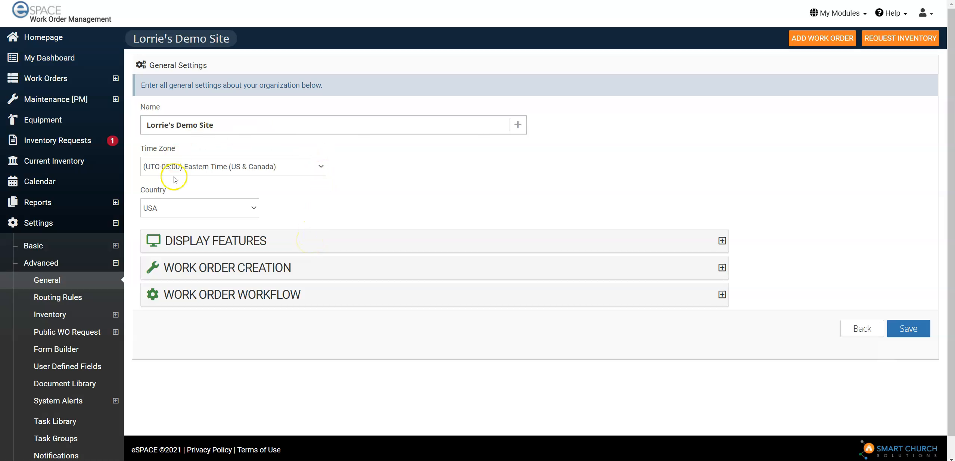
Review the Display Features, Work Order Creation and Work Order Workflow sections of the general settings
{"action": "left_click", "coordinate": [246, 244]}
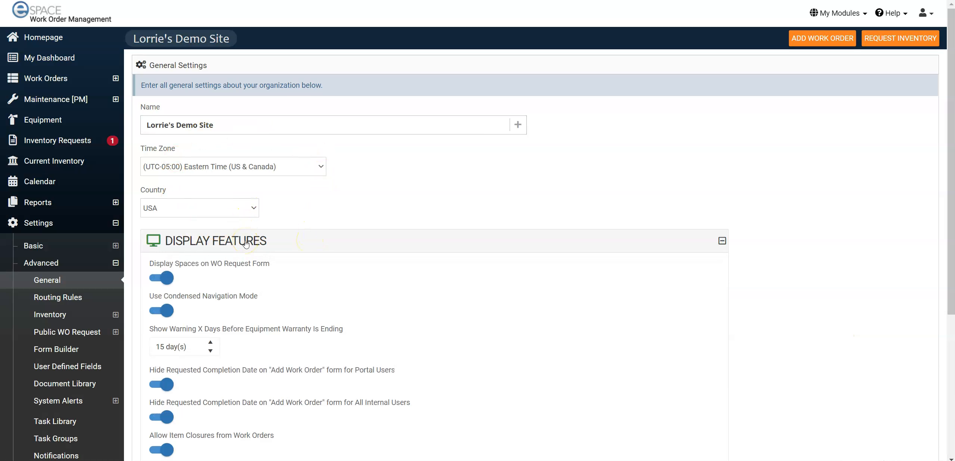
{"action": "left_click", "coordinate": [246, 245]}
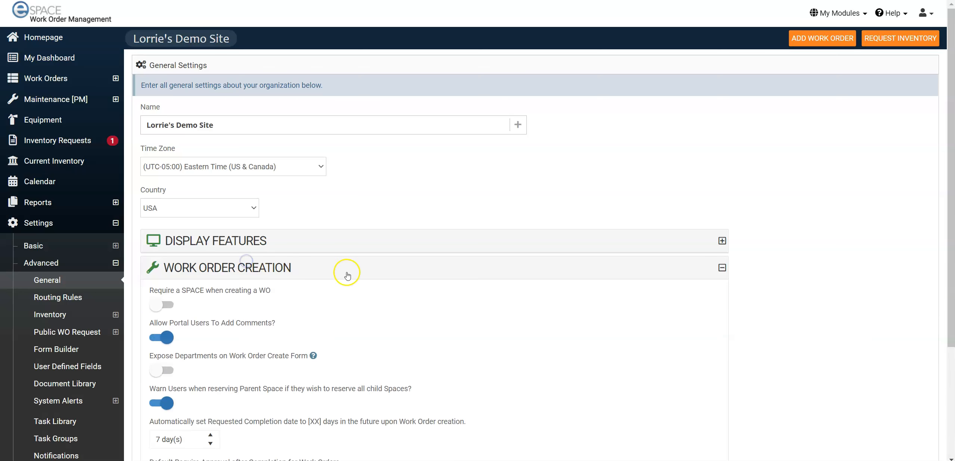
{"action": "scroll", "coordinate": [348, 274], "scroll_direction": "down", "scroll_amount": 4}
{"action": "left_click", "coordinate": [304, 120]}
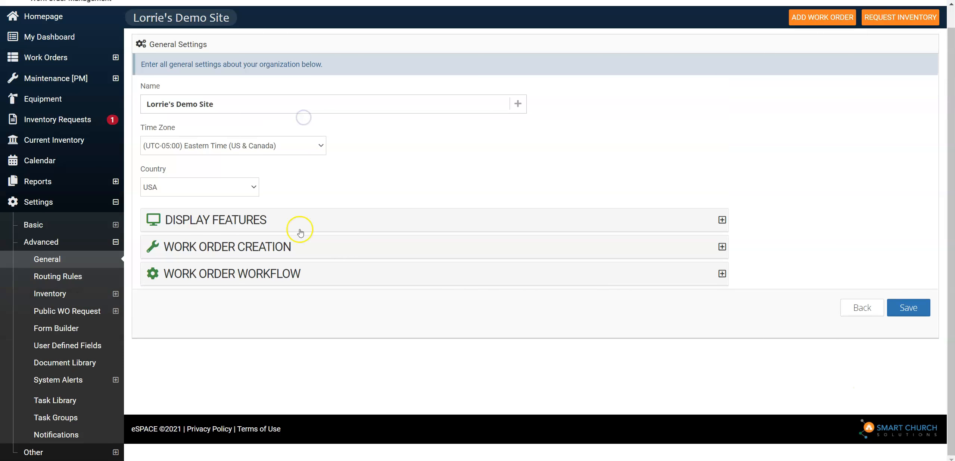
{"action": "left_click", "coordinate": [286, 273]}
{"action": "scroll", "coordinate": [347, 275], "scroll_direction": "down", "scroll_amount": 3}
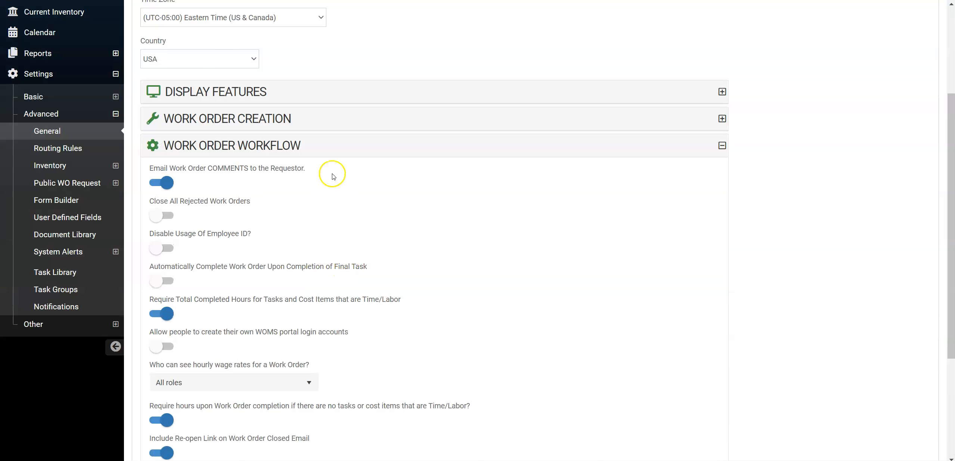
{"action": "left_click", "coordinate": [326, 145]}
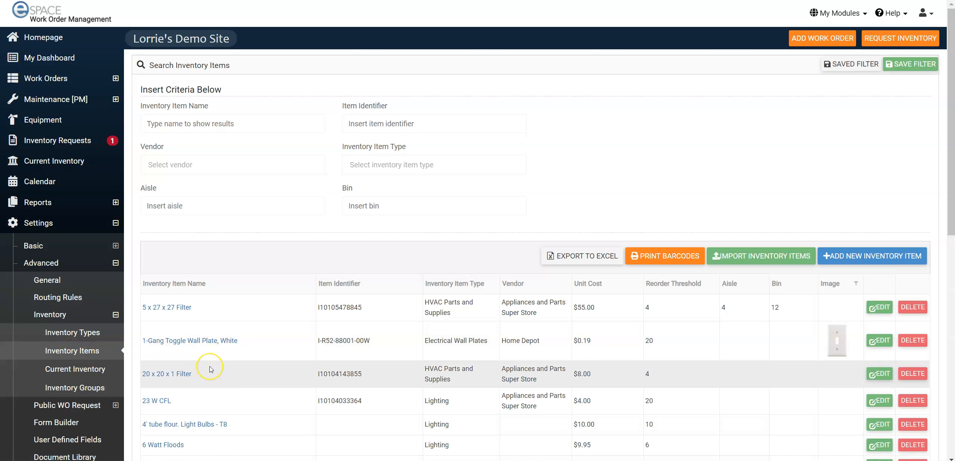
Look through the list of inventory items in the advanced inventory settings
{"action": "scroll", "coordinate": [212, 369], "scroll_direction": "down", "scroll_amount": 2}
{"action": "scroll", "coordinate": [211, 369], "scroll_direction": "down", "scroll_amount": 3}
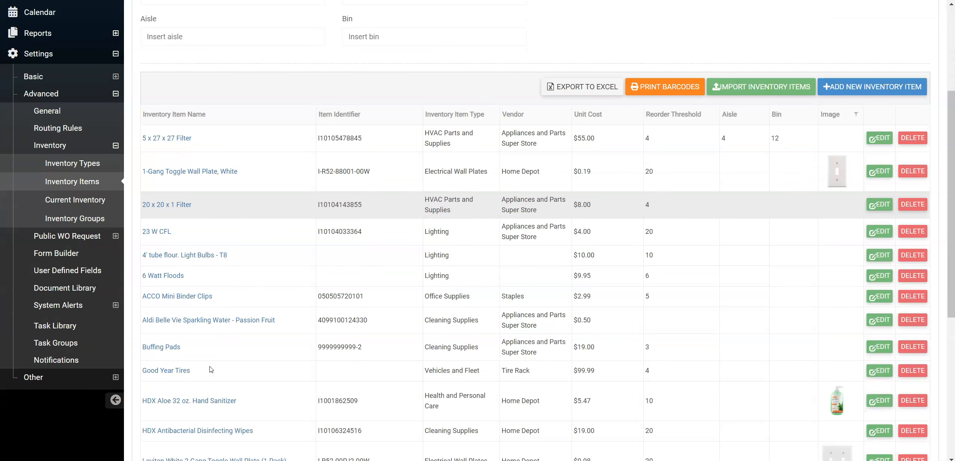